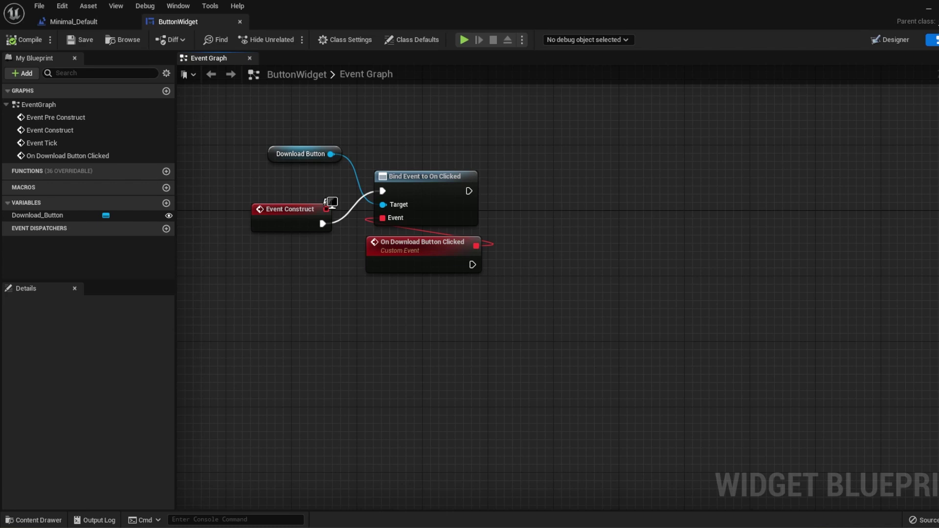
- Glance at the Firebase storage console, then hide it to return to the graph
{"action": "key", "text": "alt+Tab"}
{"action": "left_click_drag", "start_coordinate": [304, 109], "coordinate": [315, 100]}
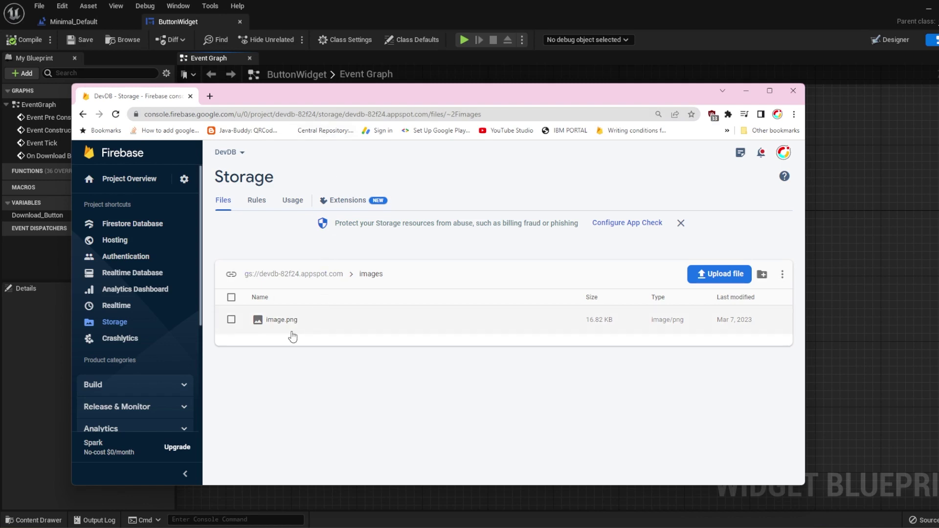
{"action": "left_click", "coordinate": [745, 90]}
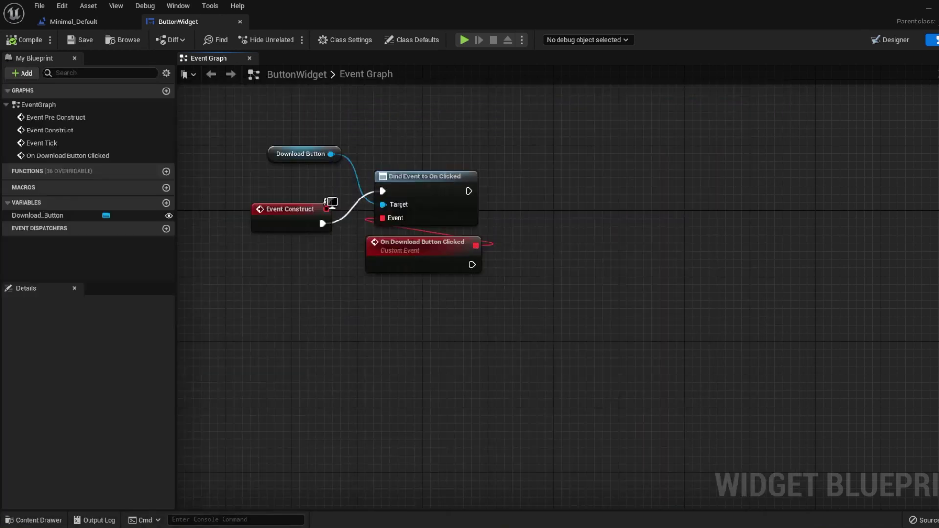
- Place a Download File node and connect On Download Button Clicked's exec pin to it
{"action": "right_click", "coordinate": [580, 187]}
{"action": "type", "text": "downl"}
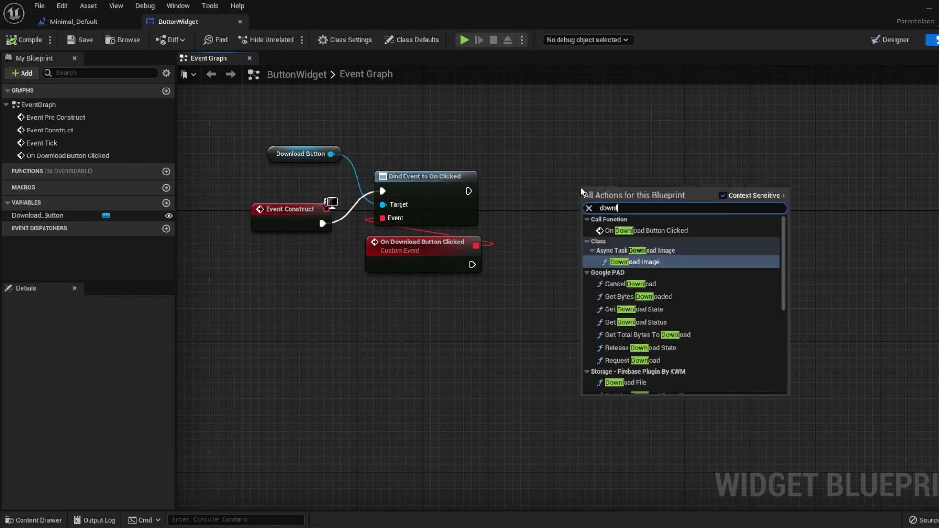
{"action": "type", "text": "oad file"}
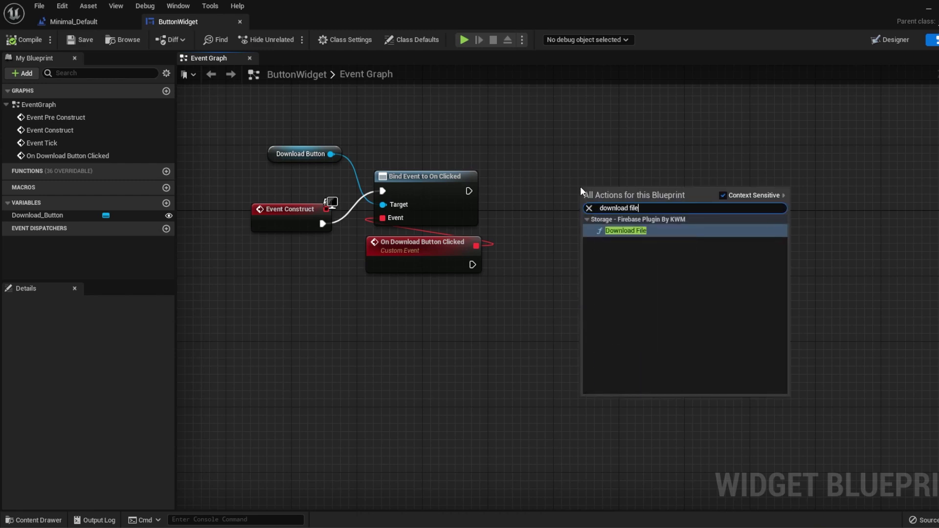
{"action": "left_click", "coordinate": [624, 230]}
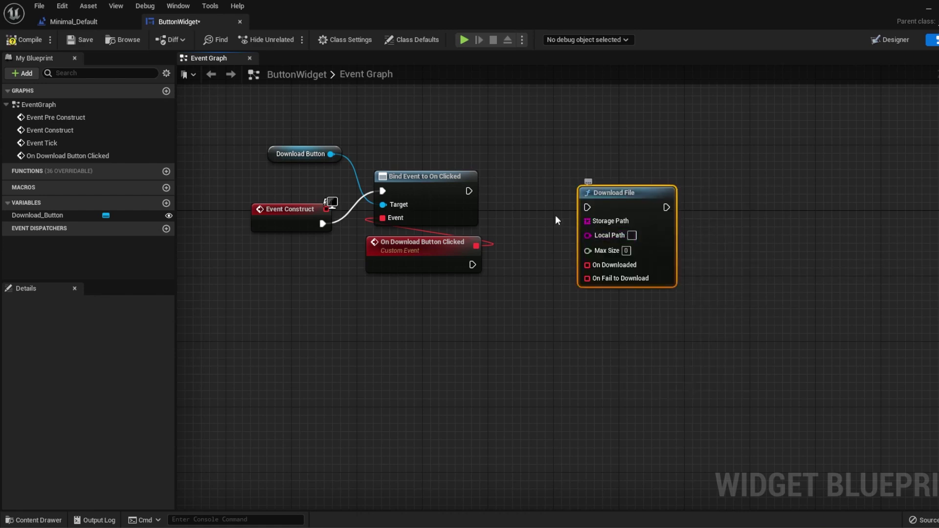
{"action": "left_click_drag", "start_coordinate": [471, 264], "coordinate": [586, 207]}
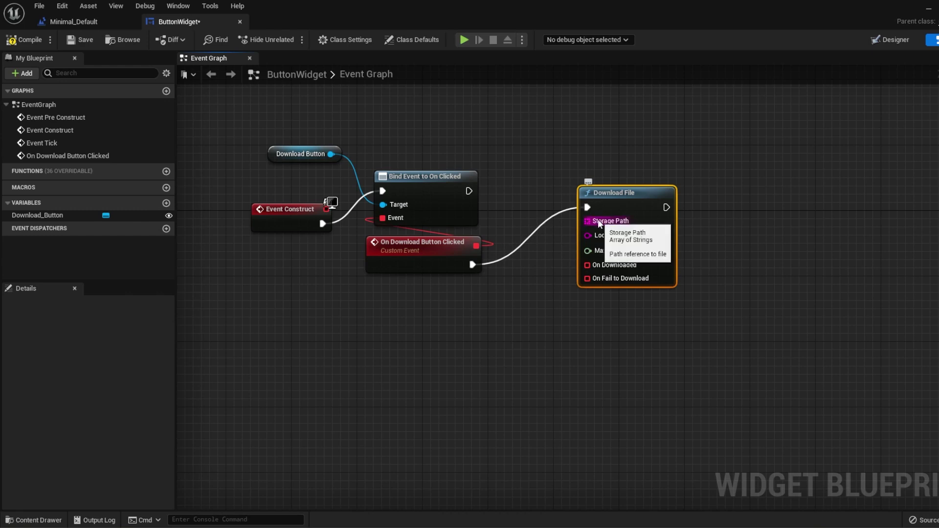
- Connect a new Make Array node to Download File's Storage Path pin, then reopen the storage console
{"action": "left_click_drag", "start_coordinate": [598, 222], "coordinate": [599, 224]}
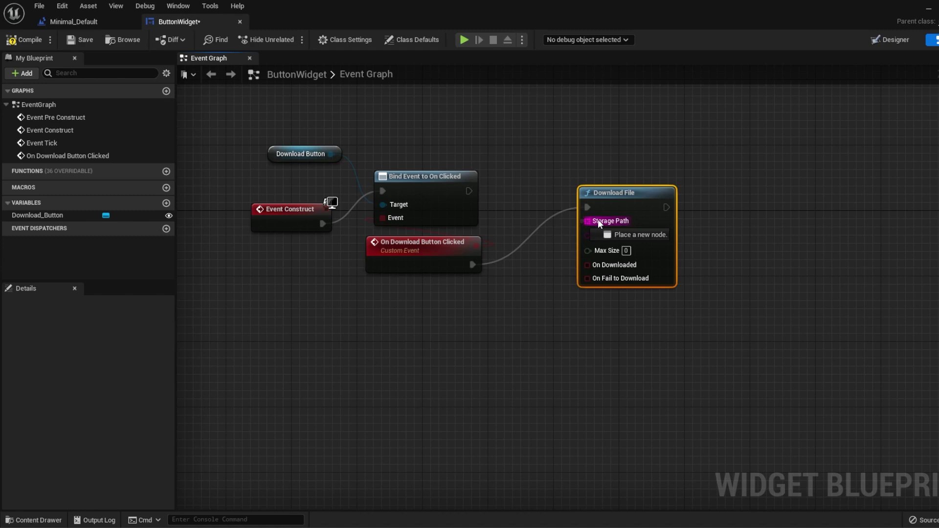
{"action": "left_click_drag", "start_coordinate": [599, 223], "coordinate": [497, 99]}
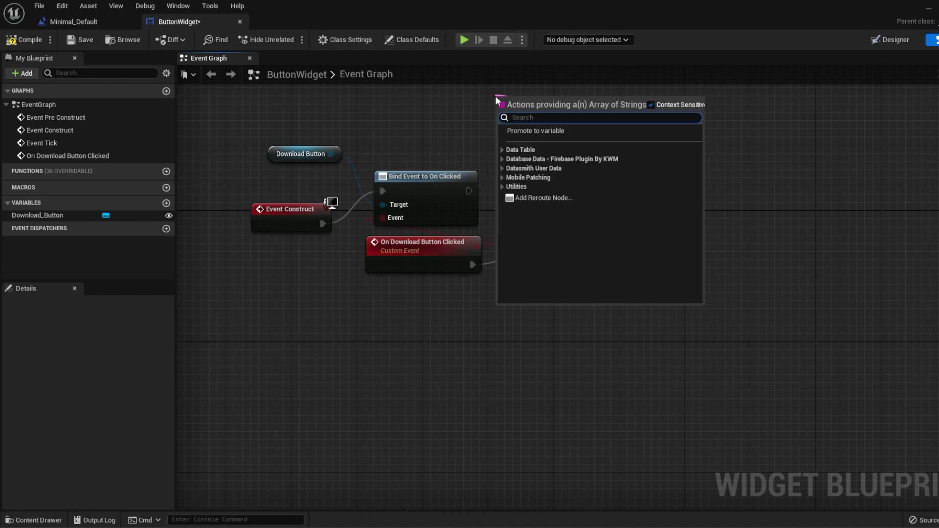
{"action": "type", "text": "make array"}
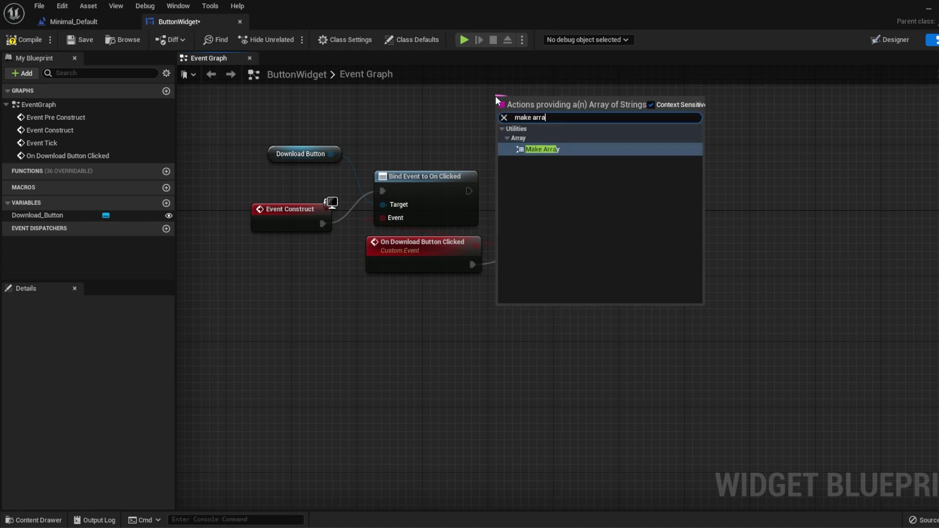
{"action": "left_click", "coordinate": [532, 148]}
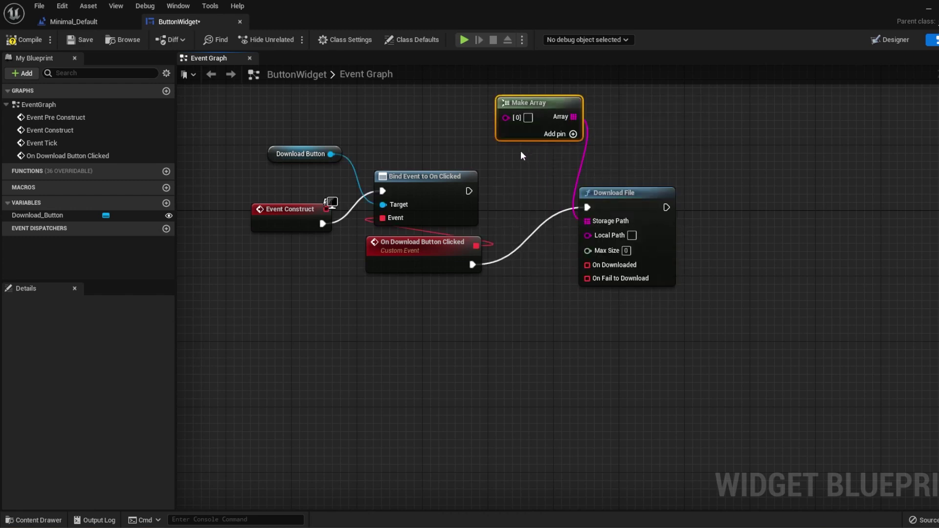
{"action": "left_click_drag", "start_coordinate": [44, 80], "coordinate": [363, 82]}
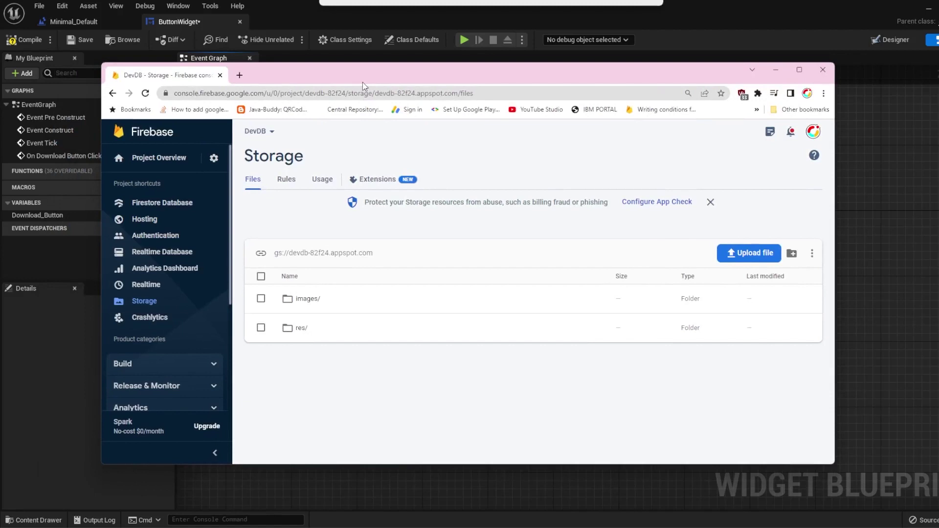
- Check that image.png is in the images/ storage folder, then minimize Chrome
{"action": "left_click", "coordinate": [307, 299]}
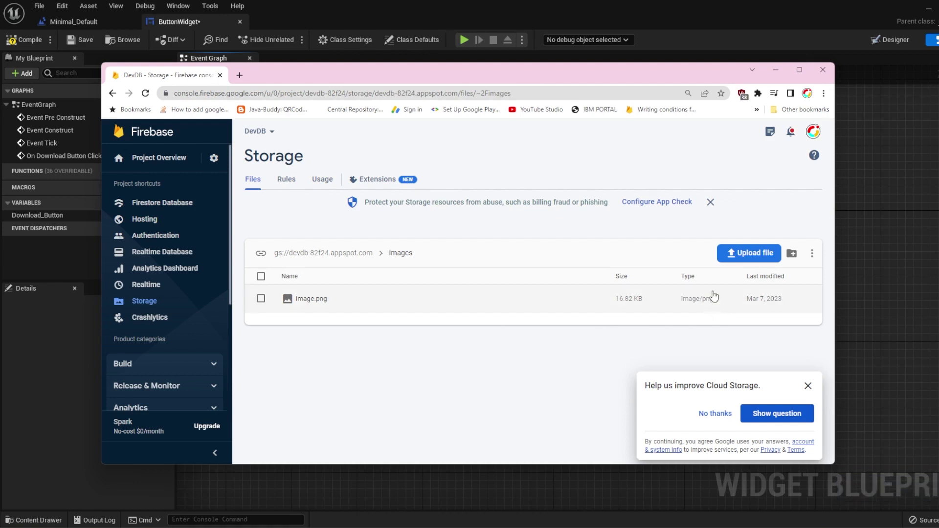
{"action": "left_click", "coordinate": [775, 69]}
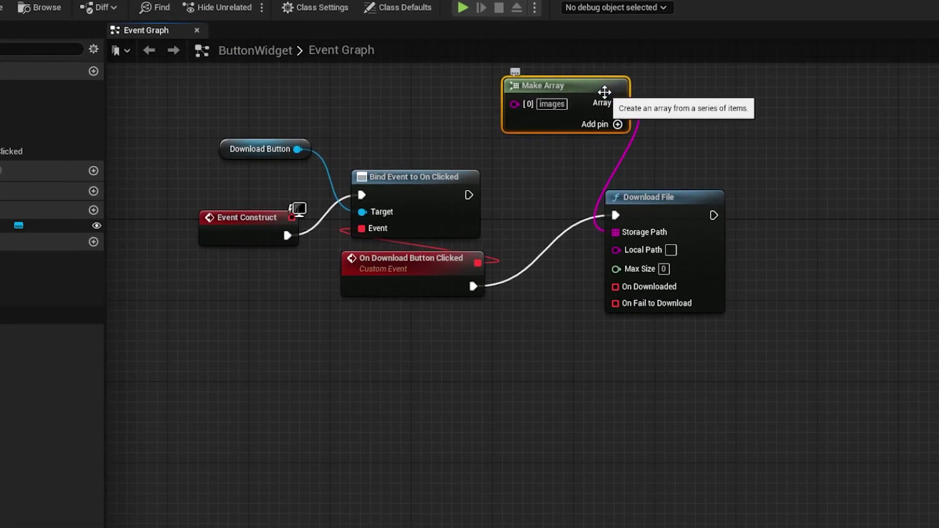
- Add a second, empty [1] entry below 'images' on the Make Array node
{"action": "left_click", "coordinate": [618, 124]}
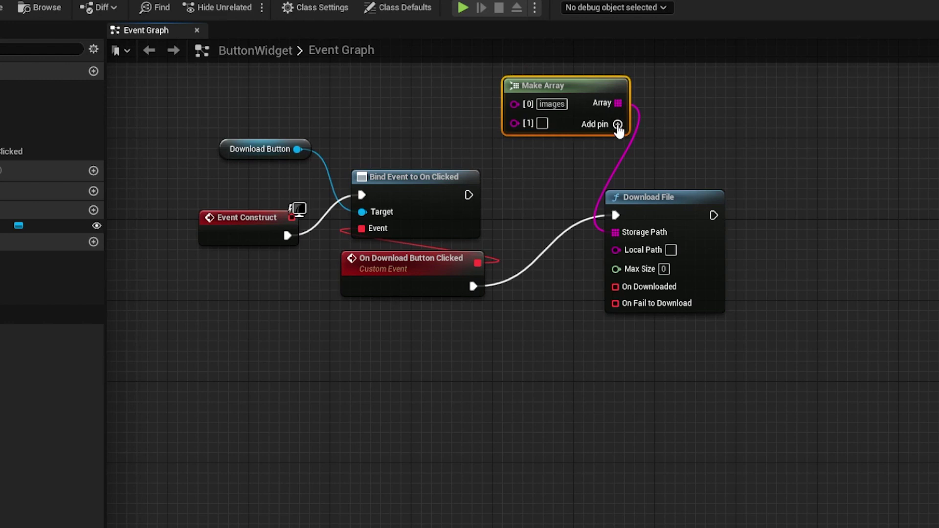
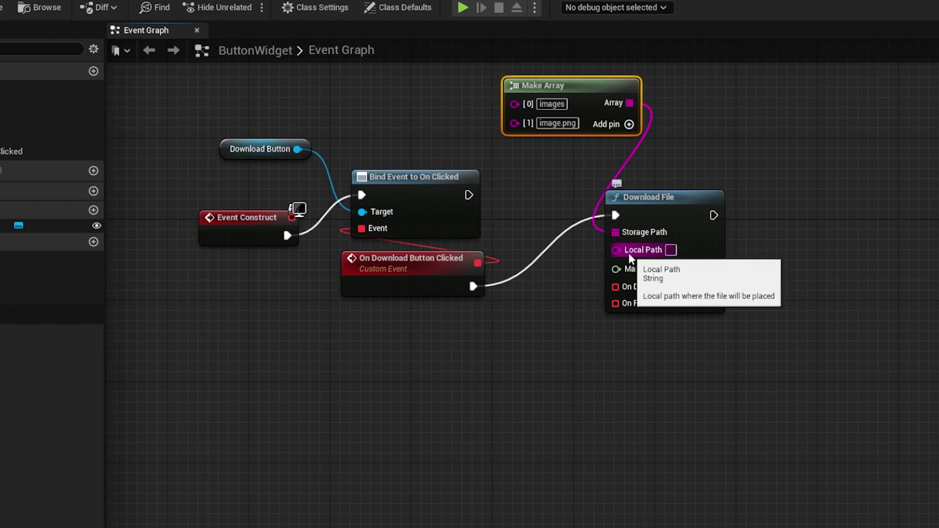
- Feed Download File's Local Path from Project Persistent Download Dir appended with '/download_file.png'
{"action": "right_click", "coordinate": [444, 355]}
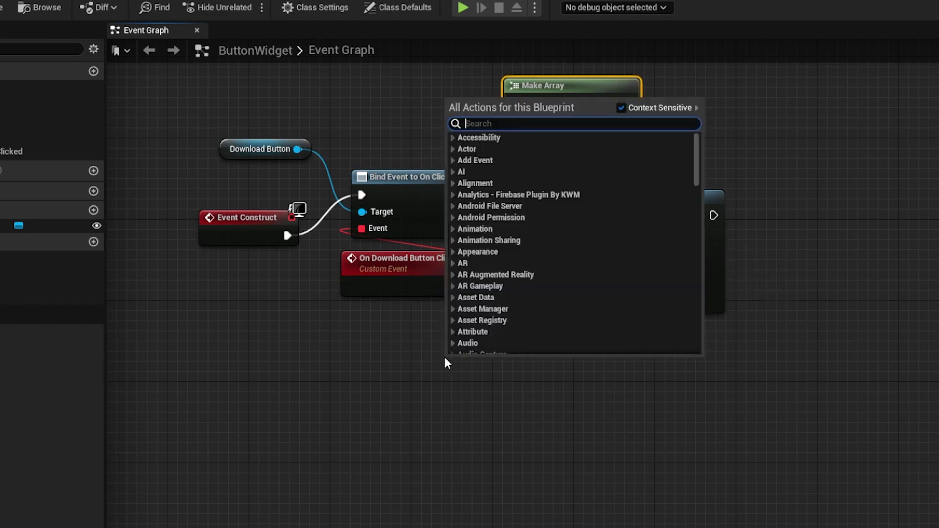
{"action": "type", "text": "project download"}
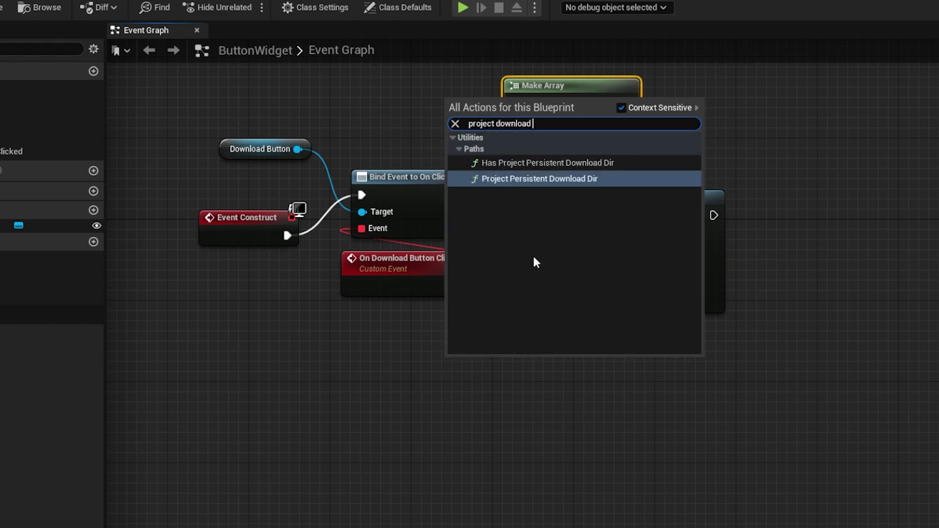
{"action": "left_click", "coordinate": [548, 179]}
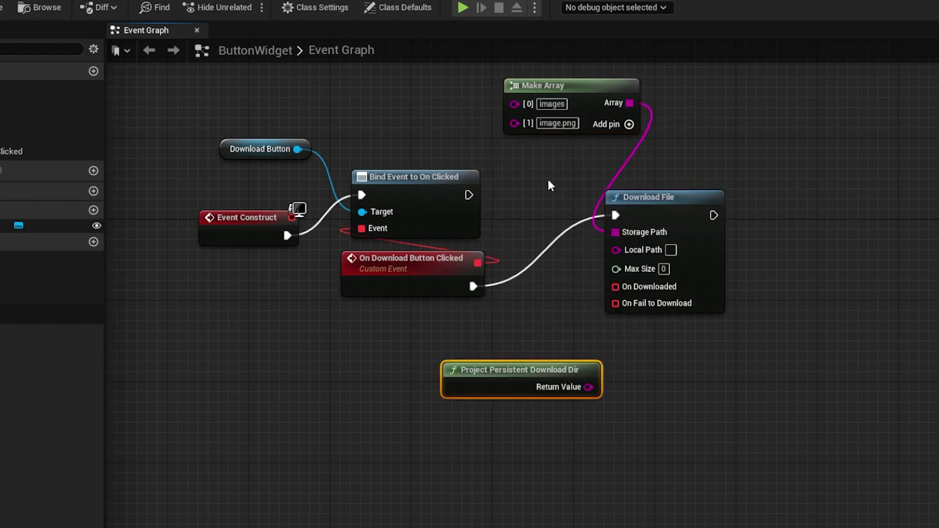
{"action": "left_click_drag", "start_coordinate": [527, 371], "coordinate": [447, 329]}
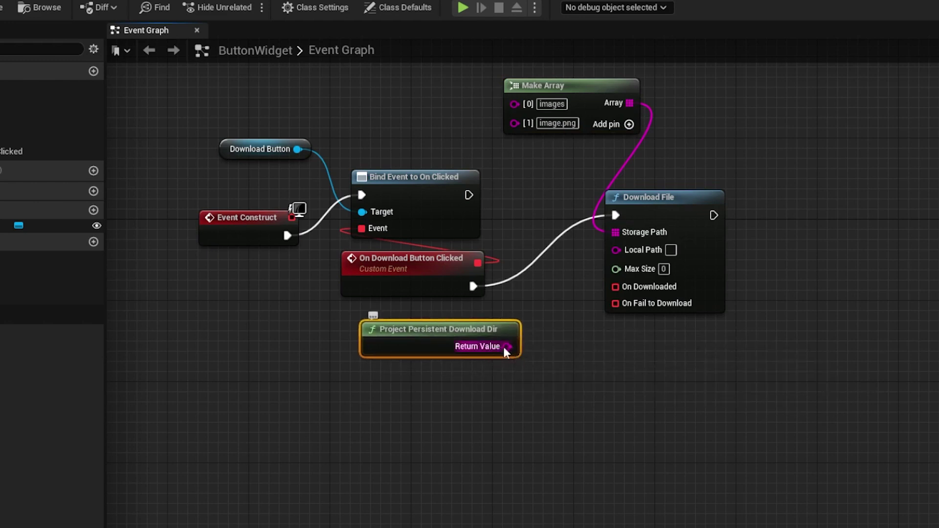
{"action": "left_click_drag", "start_coordinate": [506, 346], "coordinate": [527, 358]}
{"action": "type", "text": "appen"}
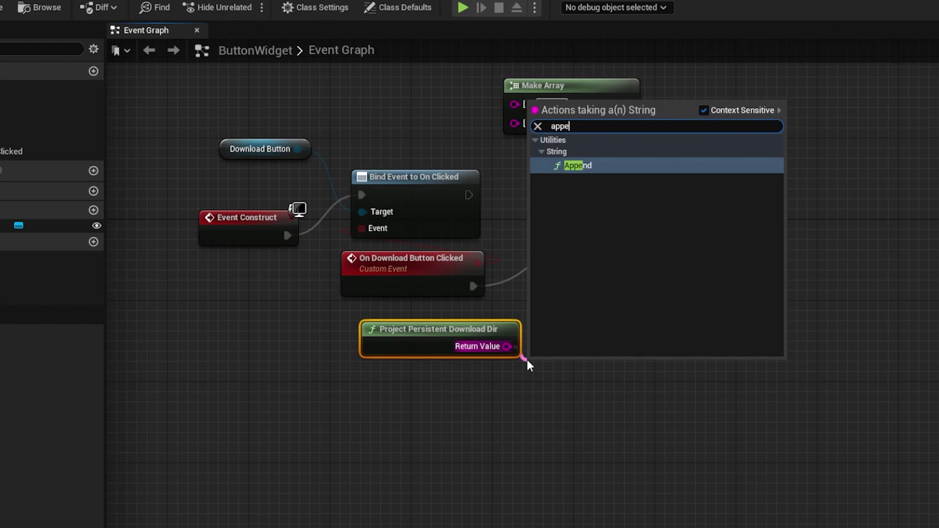
{"action": "left_click", "coordinate": [578, 166]}
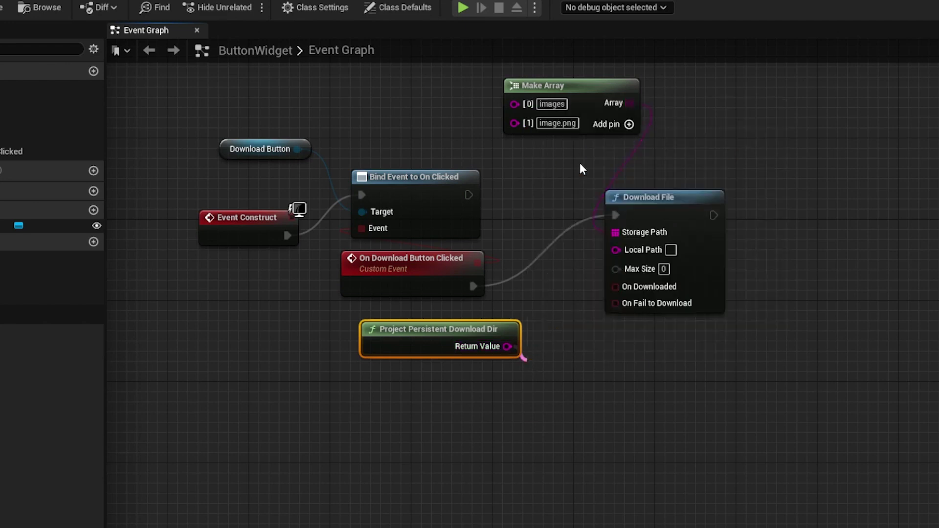
{"action": "left_click", "coordinate": [557, 405]}
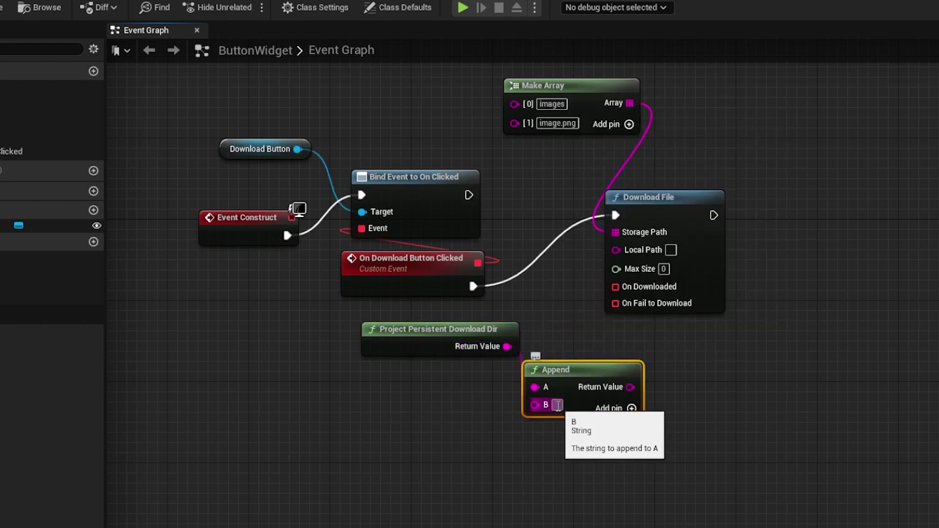
{"action": "type", "text": "/down"}
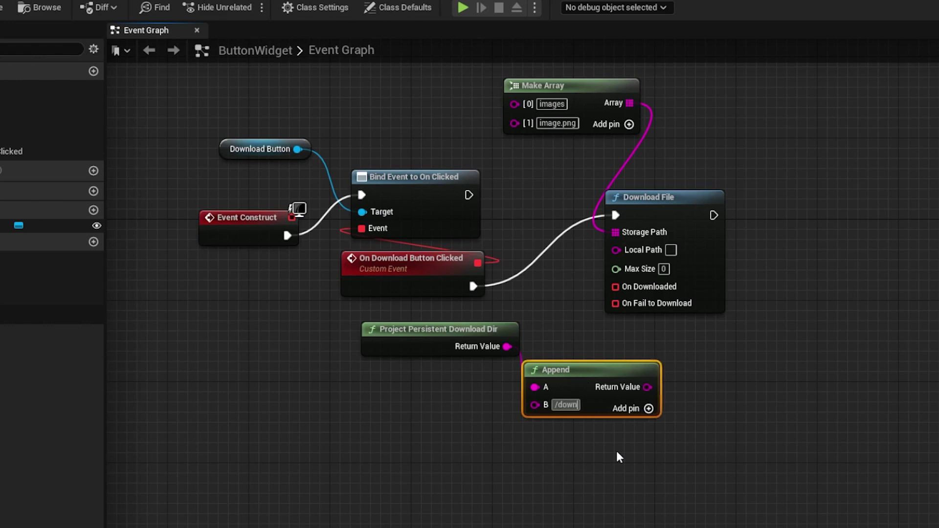
{"action": "type", "text": "load_fi"}
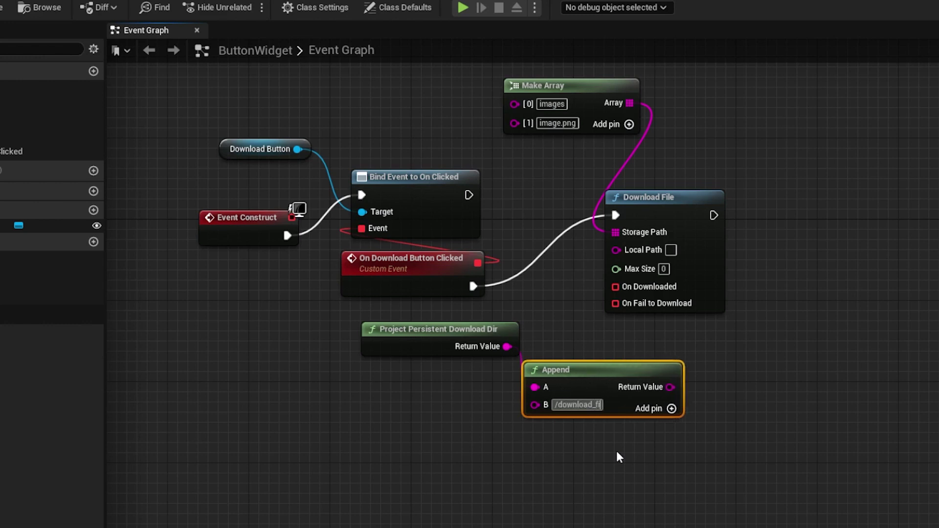
{"action": "type", "text": "le.png"}
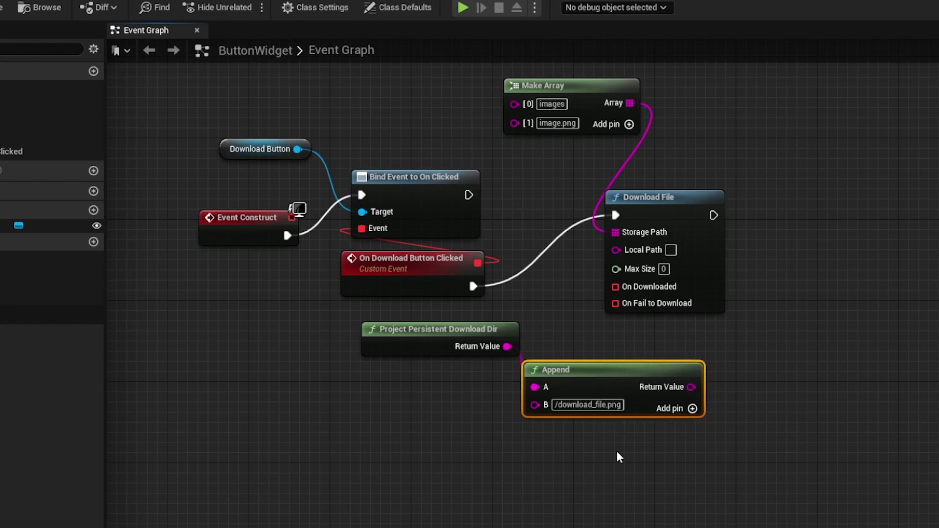
{"action": "left_click_drag", "start_coordinate": [692, 386], "coordinate": [624, 245]}
{"action": "left_click_drag", "start_coordinate": [623, 371], "coordinate": [431, 371]}
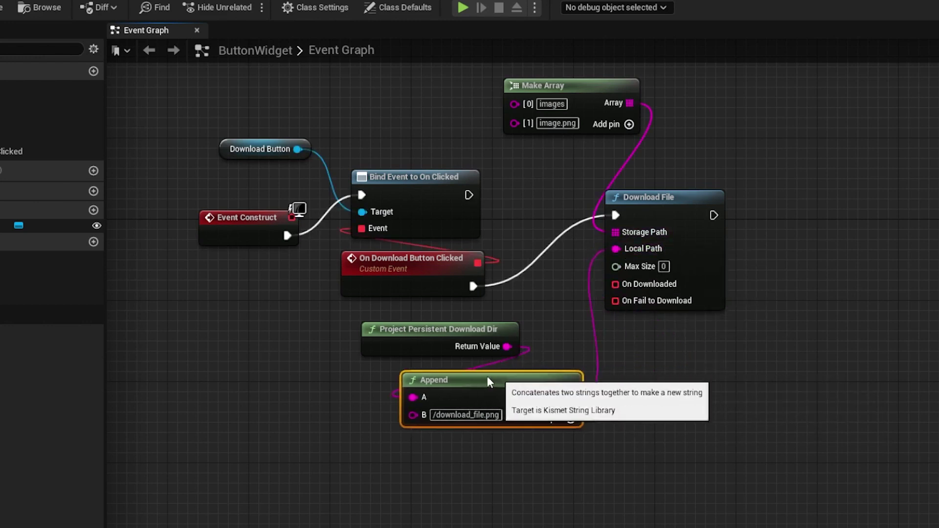
{"action": "left_click", "coordinate": [594, 374]}
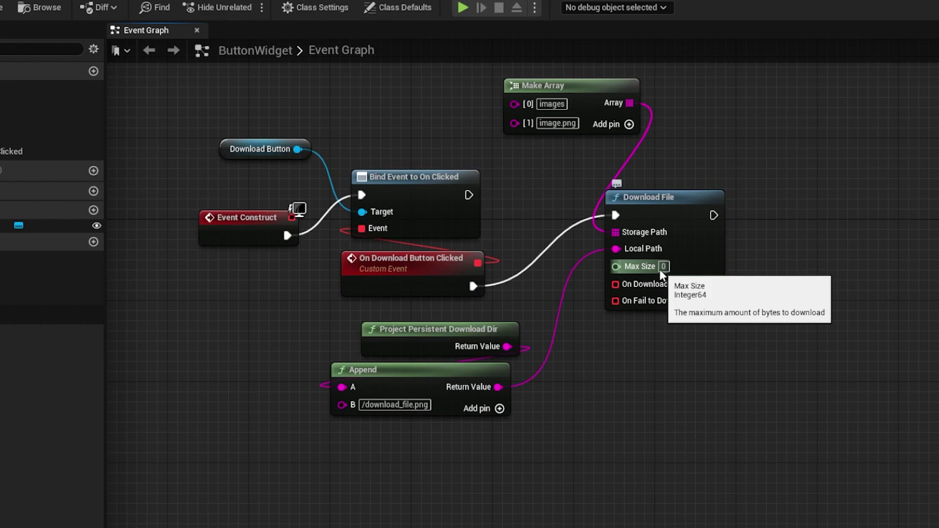
- Enter 1024 * 1024 * 10 as Download File's Max Size, giving 10485760
{"action": "left_click", "coordinate": [663, 266]}
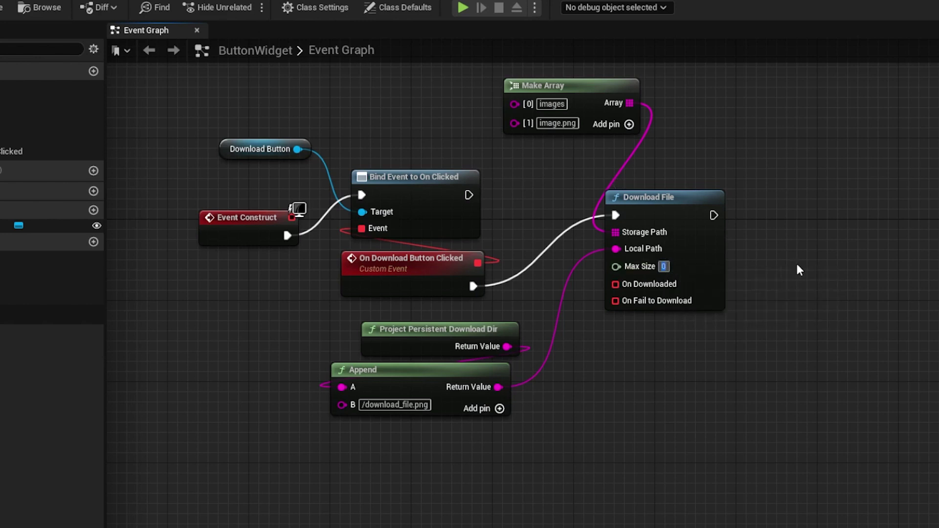
{"action": "type", "text": "1024"}
{"action": "type", "text": " * 1024"}
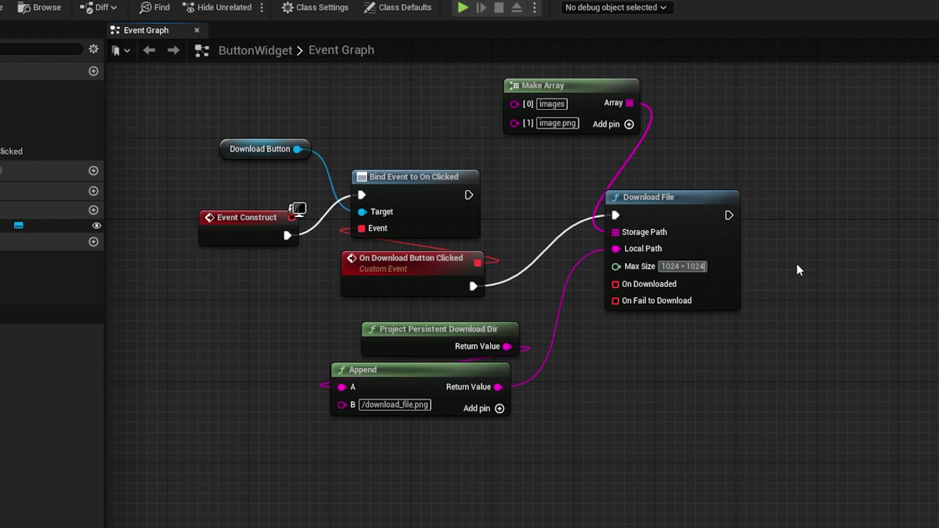
{"action": "type", "text": " * 10"}
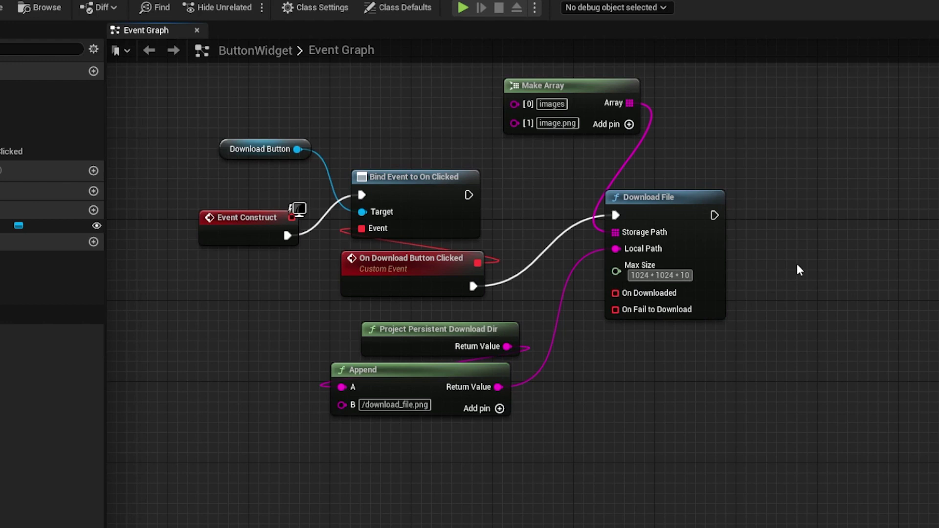
{"action": "key", "text": "Return"}
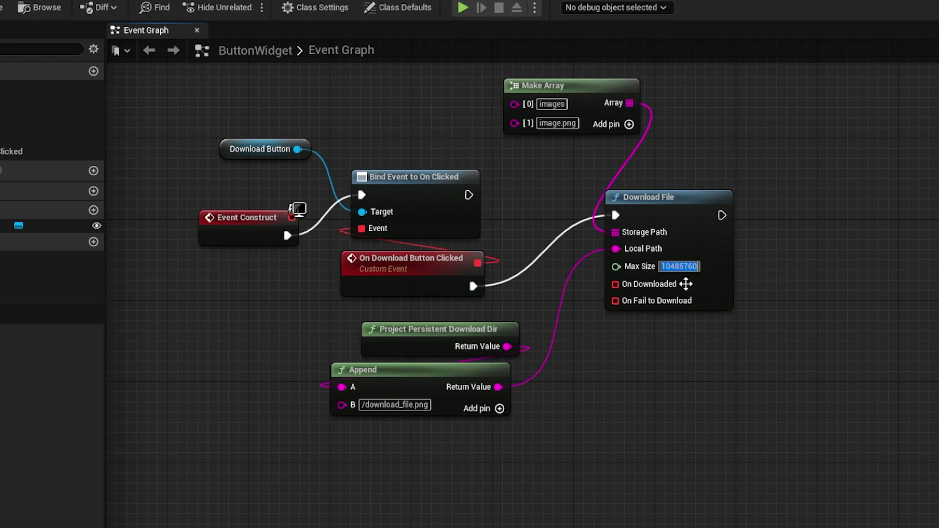
- Add a custom event 'On Downloaded' wired to Download File's success output
{"action": "mouse_move", "coordinate": [615, 284]}
{"action": "left_mouse_down"}
{"action": "mouse_move", "coordinate": [626, 292]}
{"action": "mouse_move", "coordinate": [596, 366]}
{"action": "left_mouse_up"}
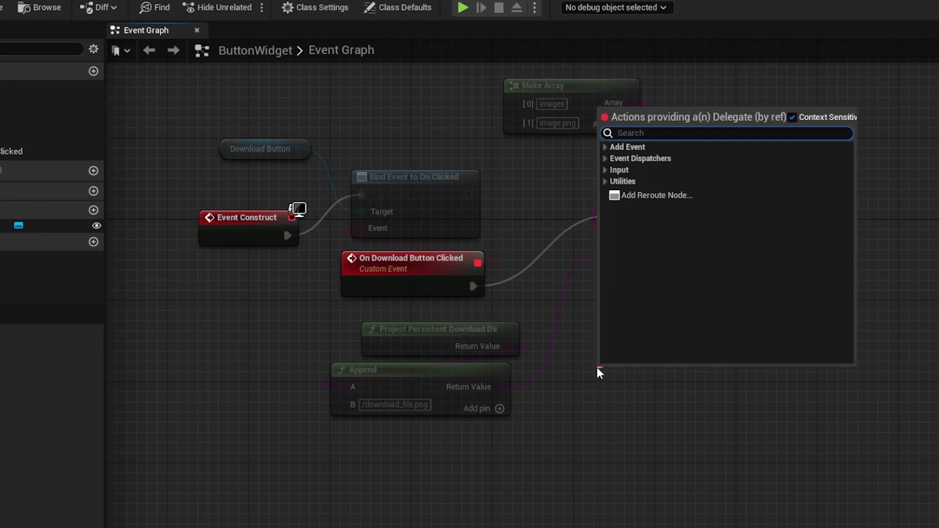
{"action": "left_click", "coordinate": [605, 147]}
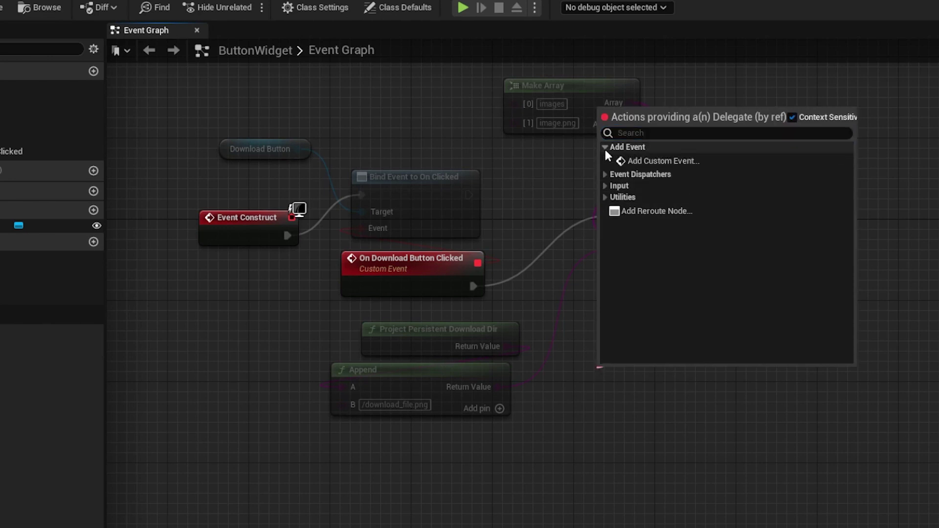
{"action": "left_click", "coordinate": [650, 159]}
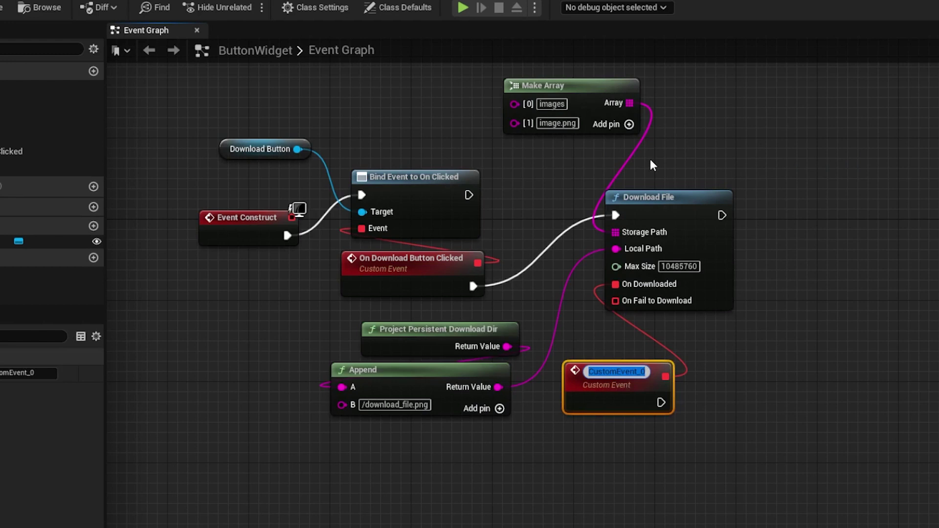
{"action": "type", "text": "On Downloade"}
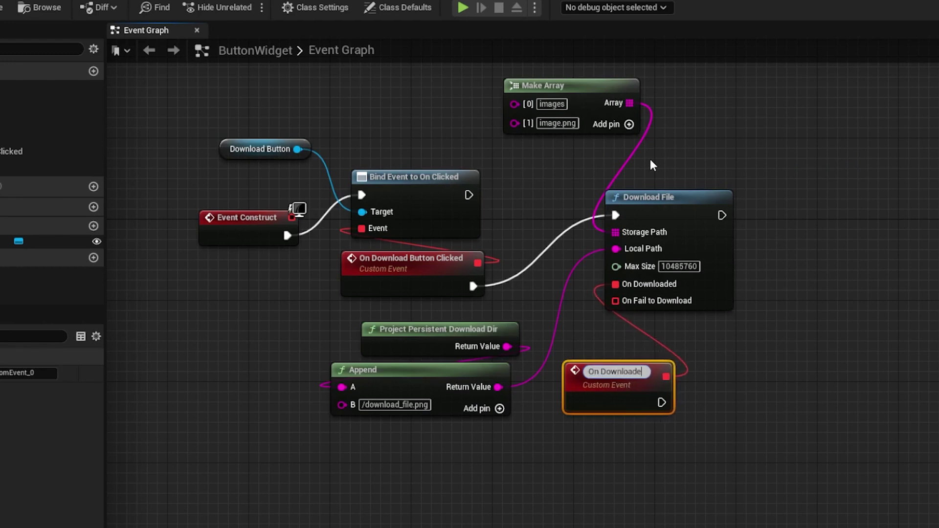
{"action": "type", "text": "d"}
{"action": "key", "text": "Return"}
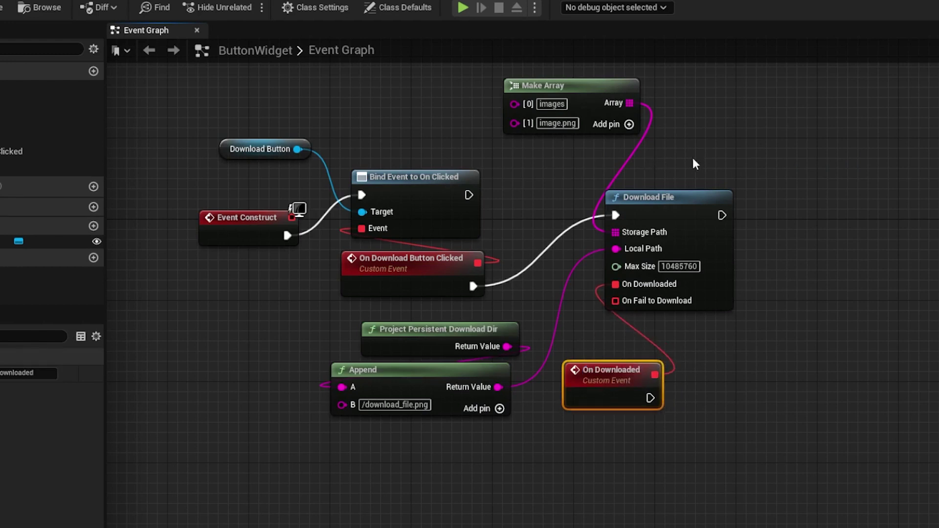
- Add a custom event 'On Failed' wired to the On Fail to Download output
{"action": "mouse_move", "coordinate": [616, 301]}
{"action": "left_mouse_down"}
{"action": "mouse_move", "coordinate": [576, 458]}
{"action": "mouse_move", "coordinate": [578, 443]}
{"action": "left_mouse_up"}
{"action": "left_click", "coordinate": [587, 225]}
{"action": "left_click", "coordinate": [616, 238]}
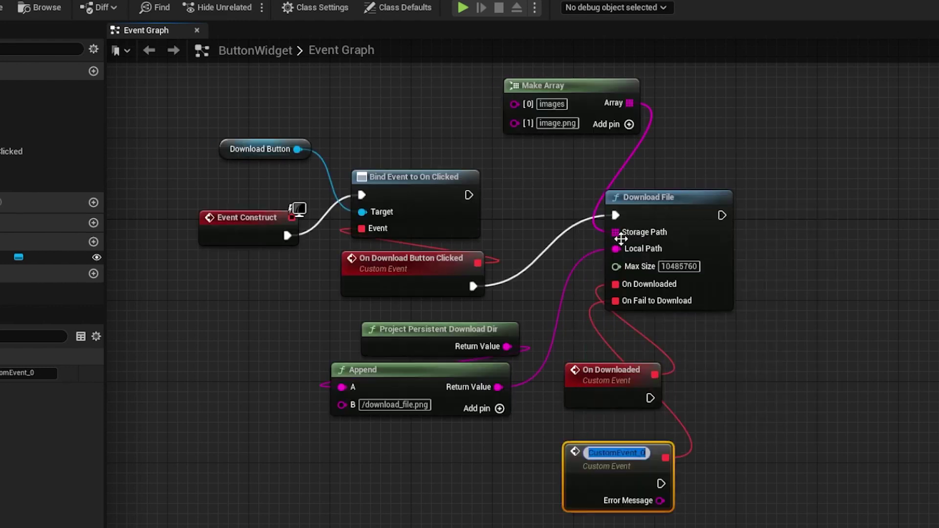
{"action": "type", "text": "On F"}
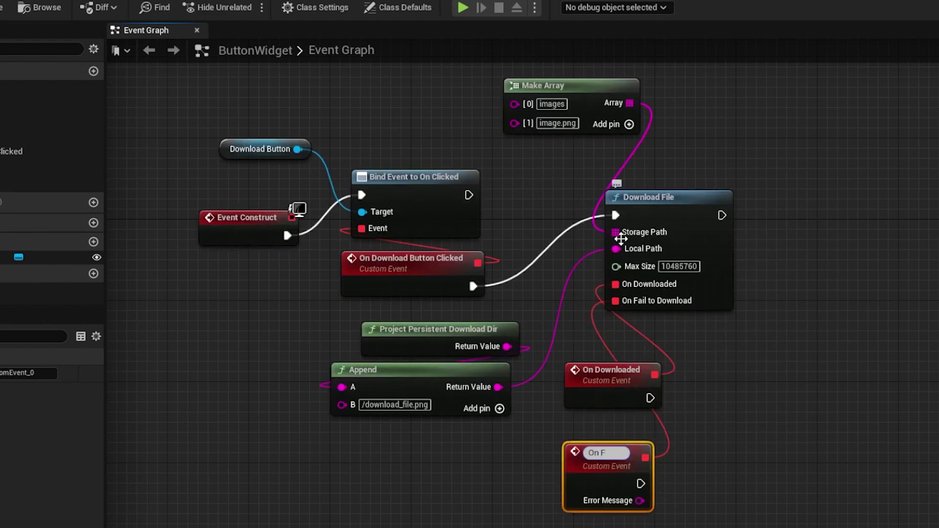
{"action": "type", "text": "ailed"}
{"action": "key", "text": "Return"}
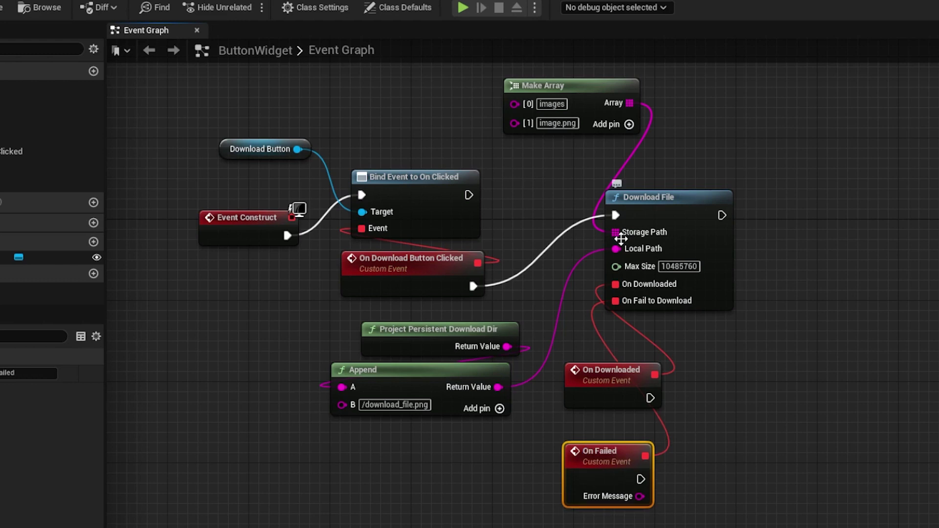
- Add a Print String after On Downloaded with Duration 200 and text 'Downloaded'
{"action": "left_click_drag", "start_coordinate": [649, 397], "coordinate": [711, 357]}
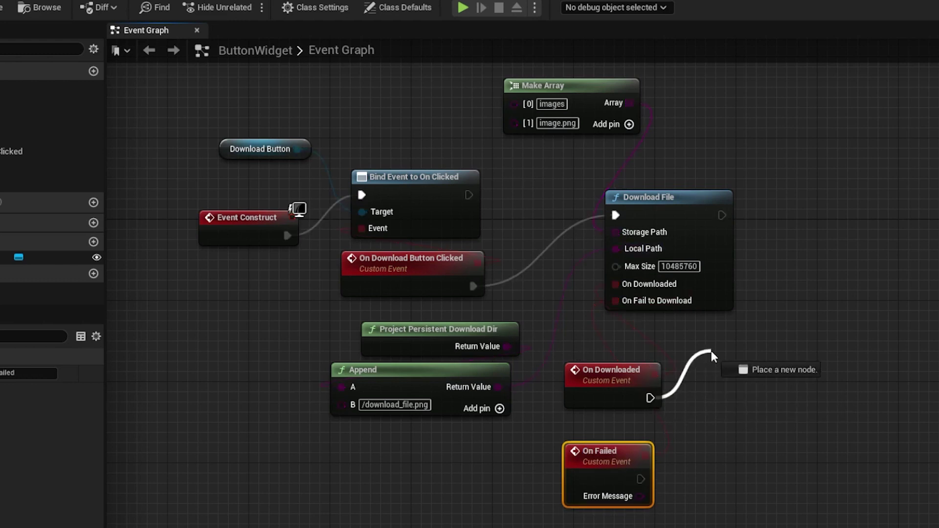
{"action": "type", "text": "print"}
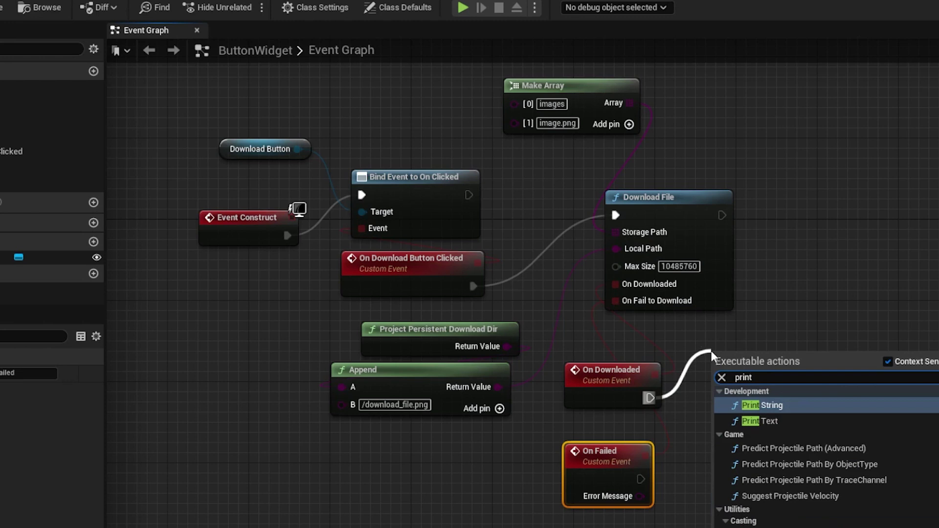
{"action": "key", "text": "Return"}
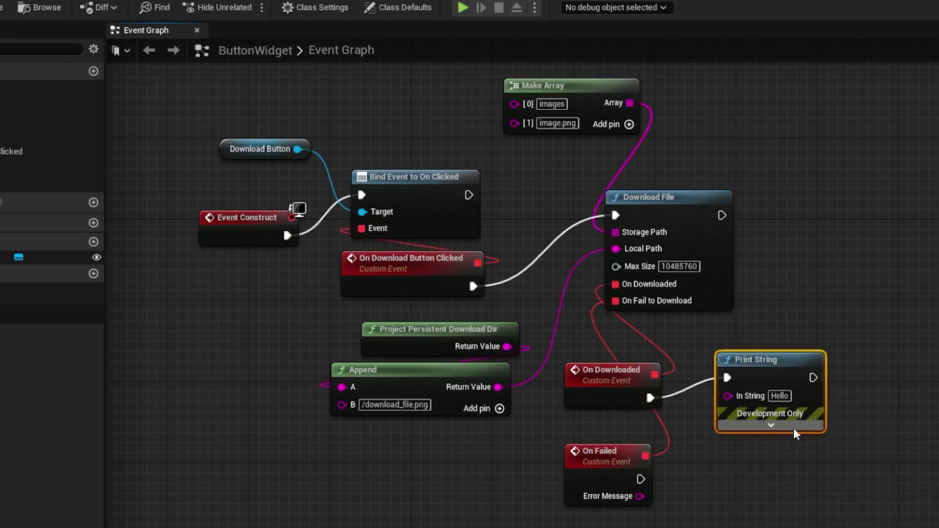
{"action": "left_click", "coordinate": [771, 425]}
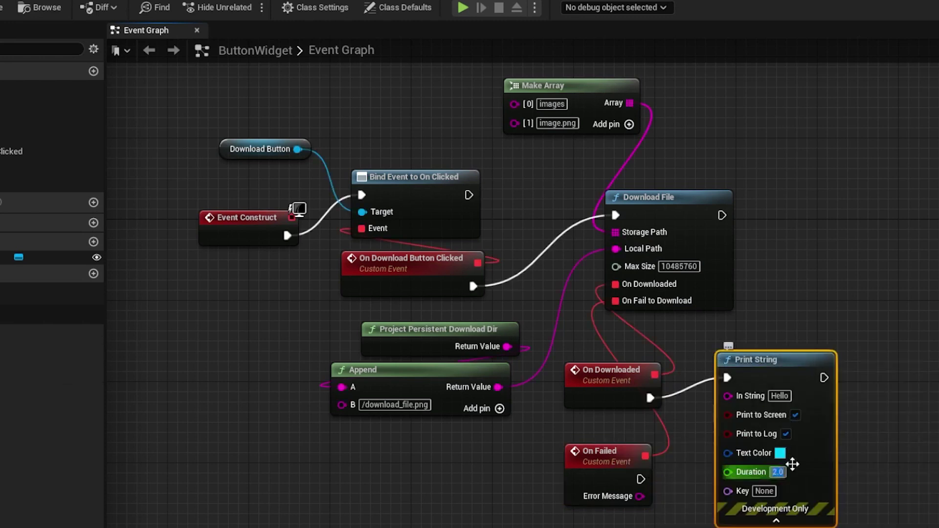
{"action": "double_click", "coordinate": [778, 472]}
{"action": "type", "text": "200"}
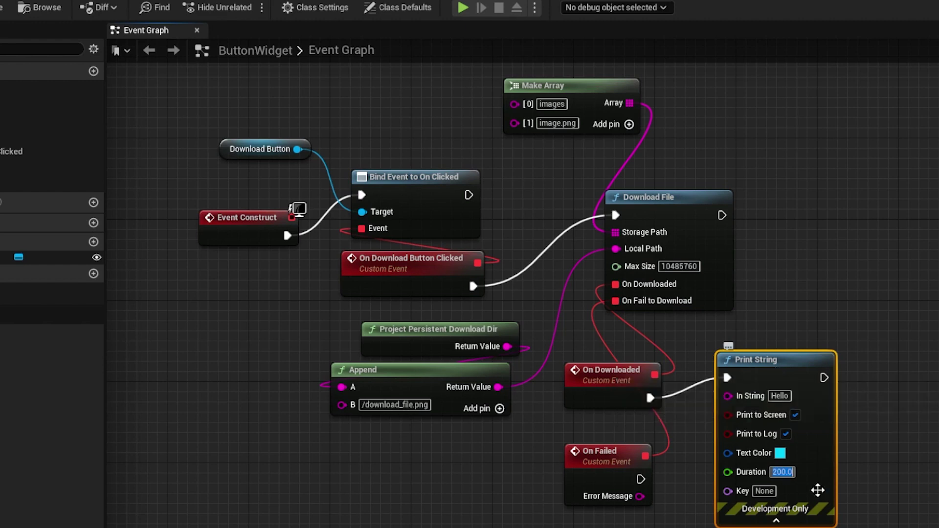
{"action": "left_click", "coordinate": [776, 519]}
{"action": "double_click", "coordinate": [779, 396]}
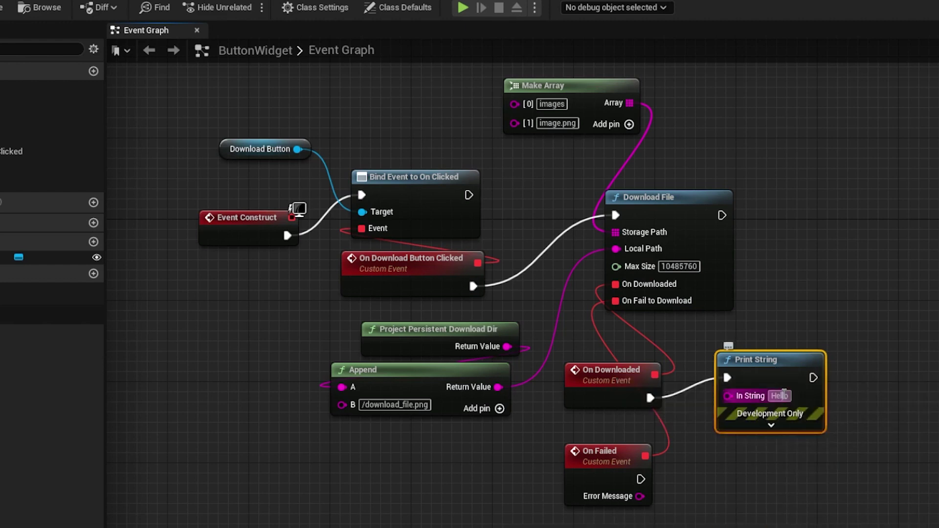
{"action": "type", "text": "Downloaded"}
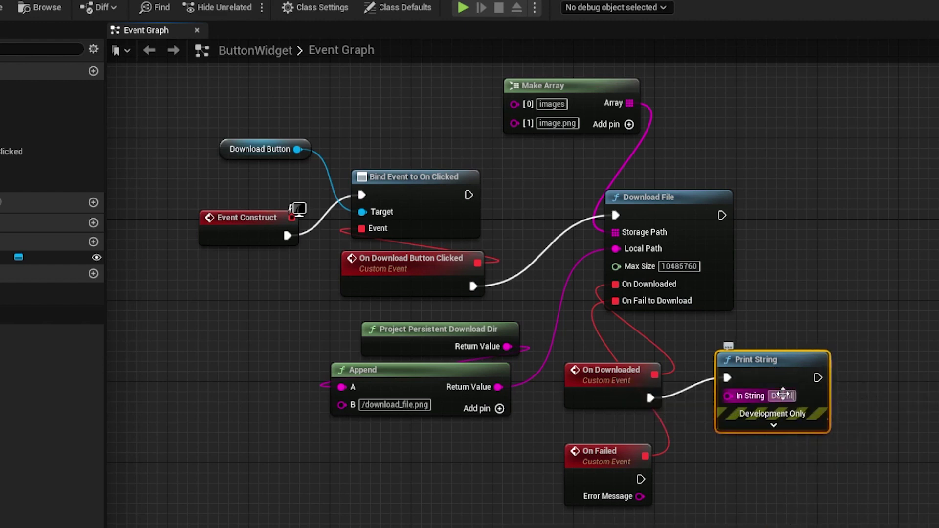
{"action": "key", "text": "Return"}
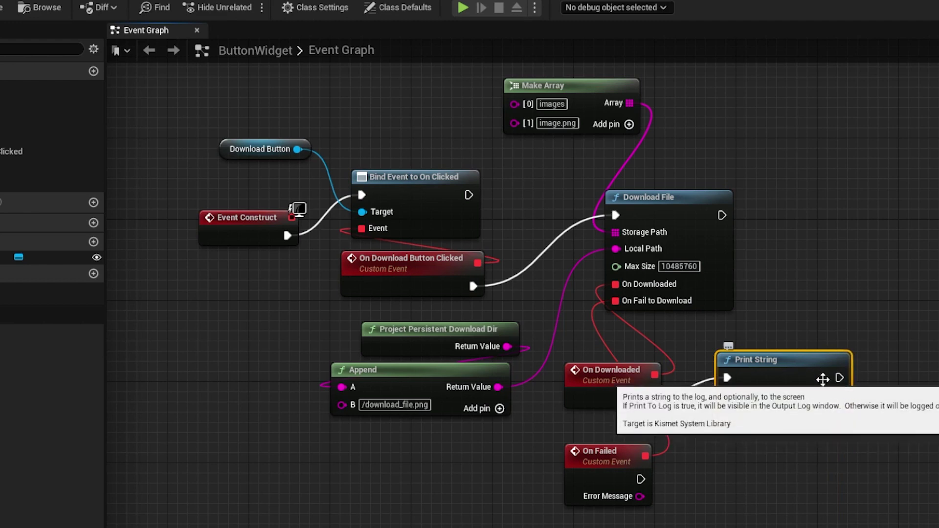
{"action": "left_click_drag", "start_coordinate": [783, 367], "coordinate": [782, 346]}
- Duplicate the Print String for On Failed, printing its Error Message
{"action": "key", "text": "ctrl+d"}
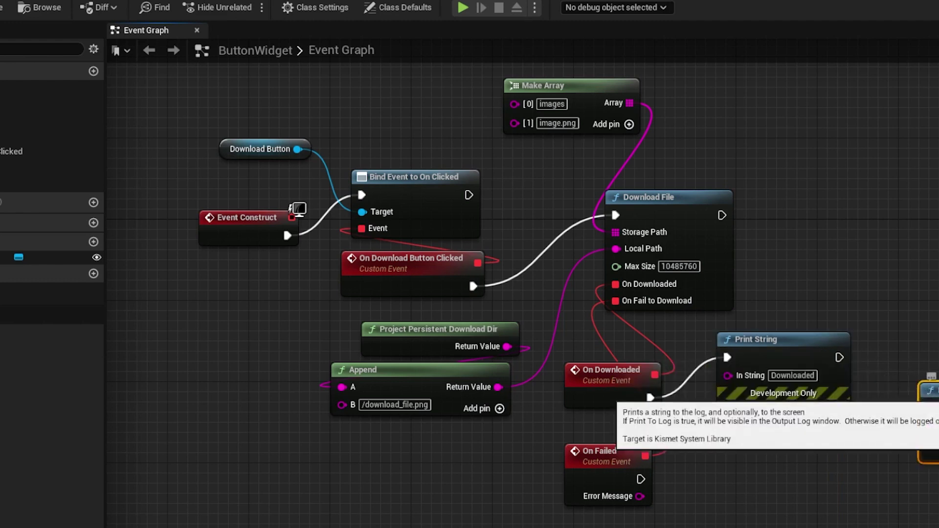
{"action": "left_click_drag", "start_coordinate": [928, 436], "coordinate": [763, 458]}
{"action": "left_click_drag", "start_coordinate": [640, 479], "coordinate": [706, 470]}
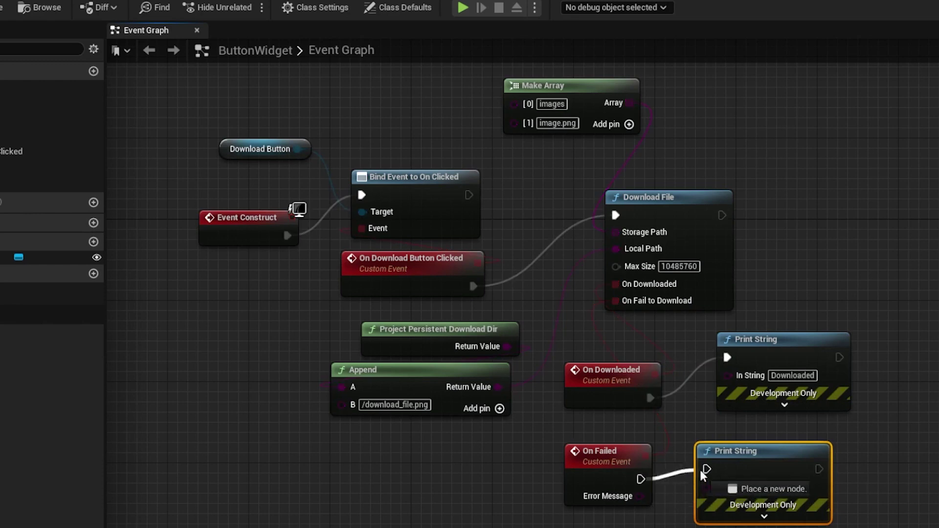
{"action": "left_click_drag", "start_coordinate": [644, 496], "coordinate": [707, 487]}
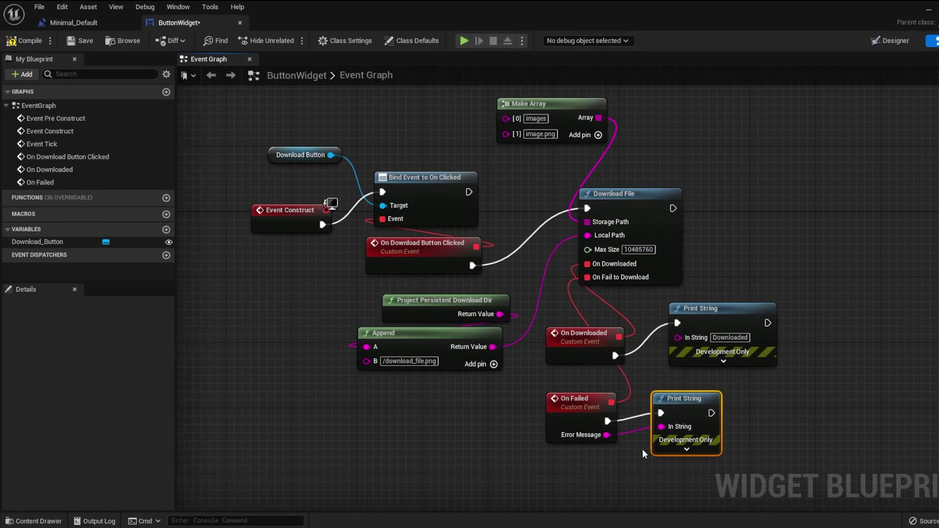
- Compile and save the widget blueprint, moving its window aside to show the level
{"action": "left_click", "coordinate": [26, 40]}
{"action": "left_click", "coordinate": [80, 40]}
{"action": "left_click_drag", "start_coordinate": [301, 8], "coordinate": [411, 277]}
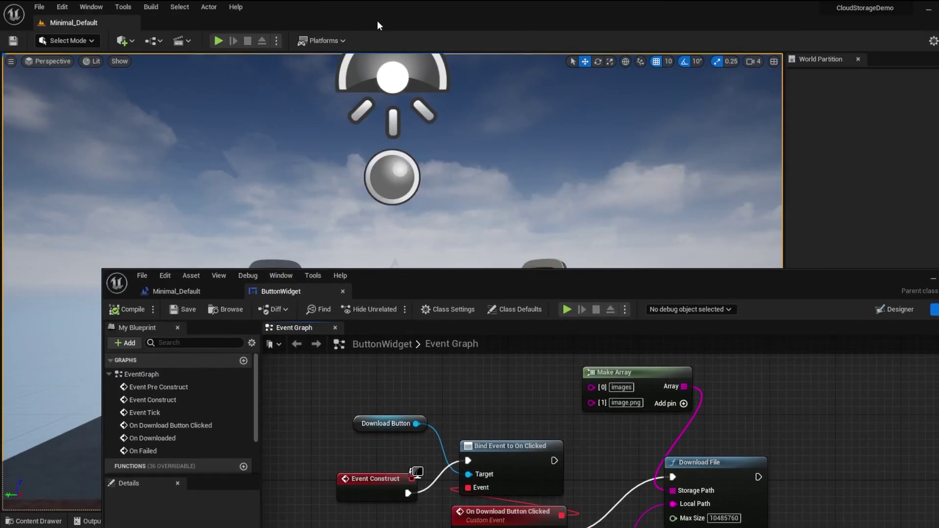
- Play the level and click the Download button so 'Downloaded' prints
{"action": "left_click", "coordinate": [219, 42]}
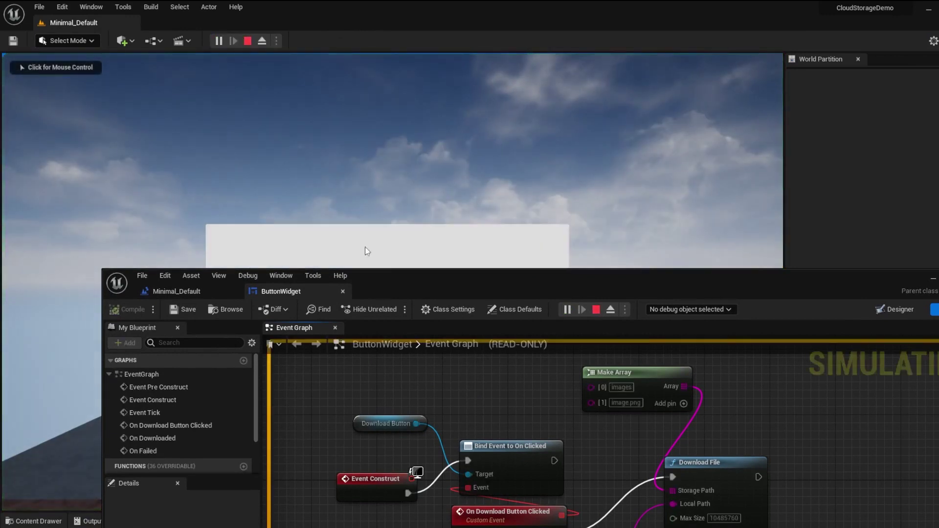
{"action": "left_click_drag", "start_coordinate": [394, 281], "coordinate": [445, 327]}
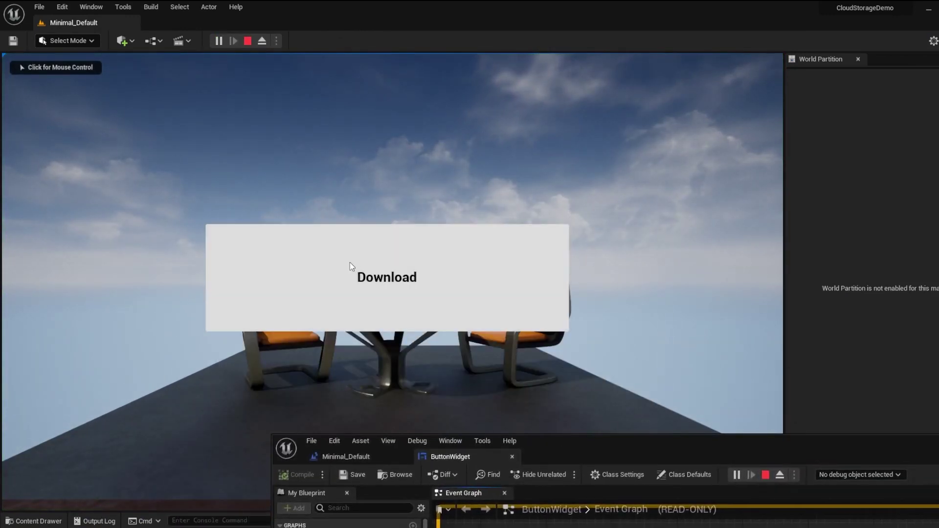
{"action": "left_click", "coordinate": [351, 263]}
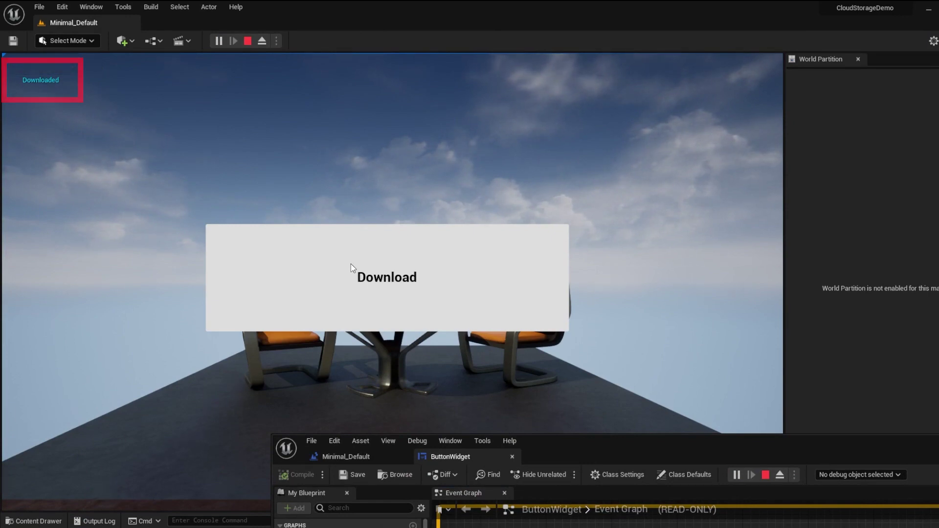
- Browse to Saved/PersistentDownloadDir in File Explorer to find download_file
{"action": "left_click_drag", "start_coordinate": [30, 94], "coordinate": [338, 99]}
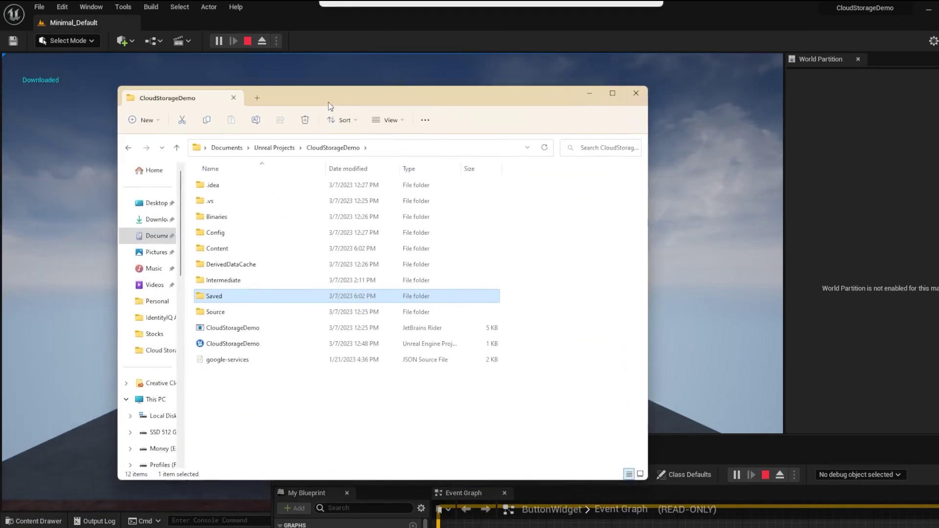
{"action": "double_click", "coordinate": [260, 296]}
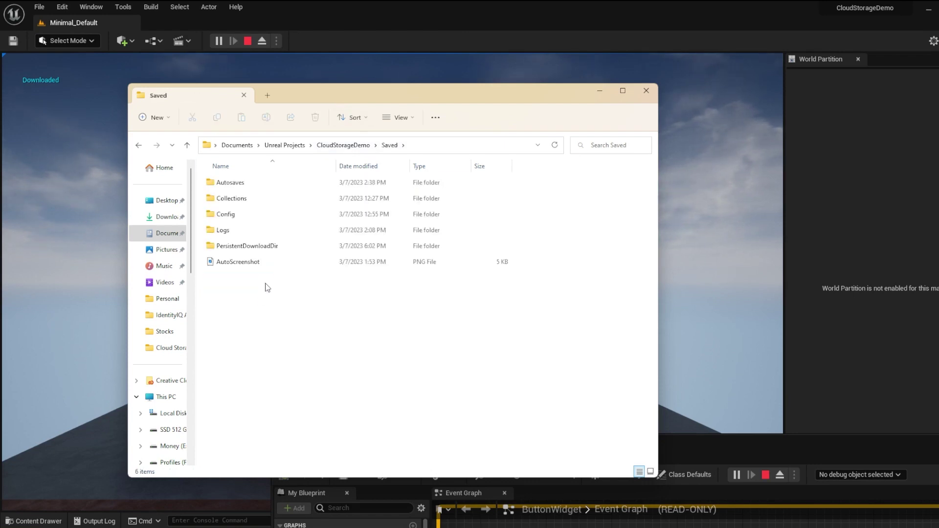
{"action": "double_click", "coordinate": [284, 249]}
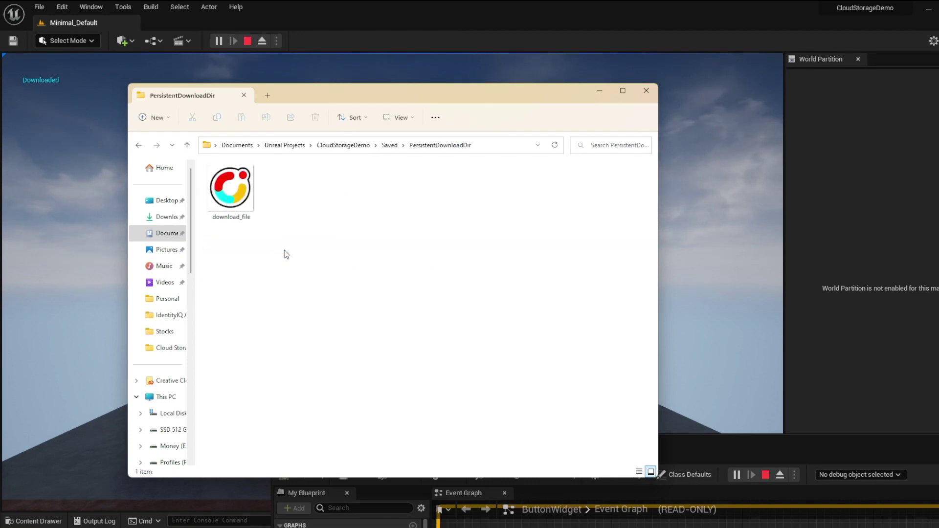